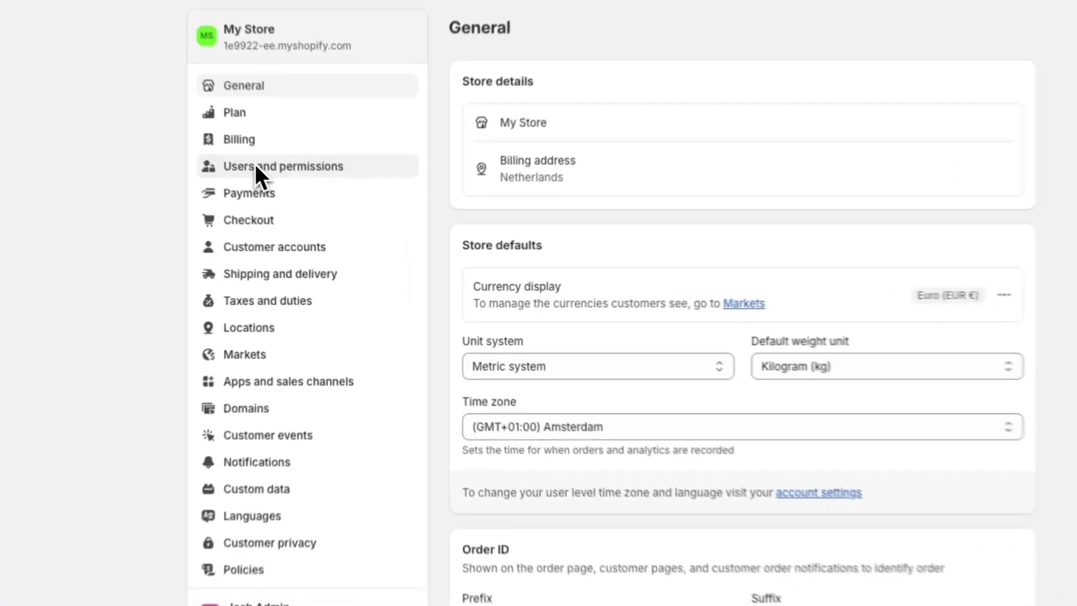
Review the POS app-only staff section and its description under Users and permissions
left_click(300, 212)
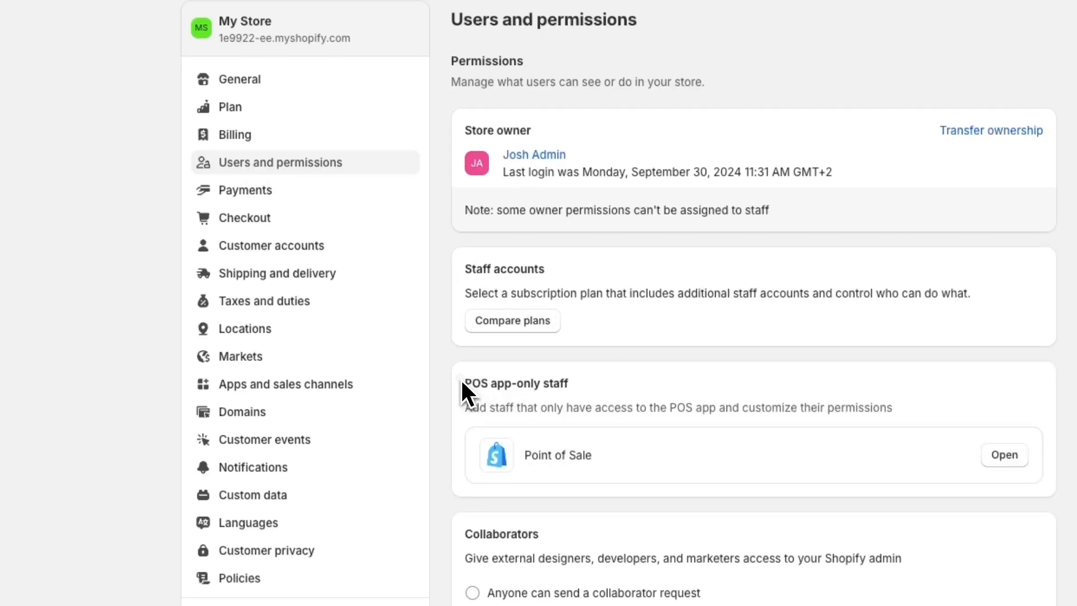
left_click_drag(519, 400, 549, 389)
left_click(539, 427)
left_click_drag(465, 407, 703, 415)
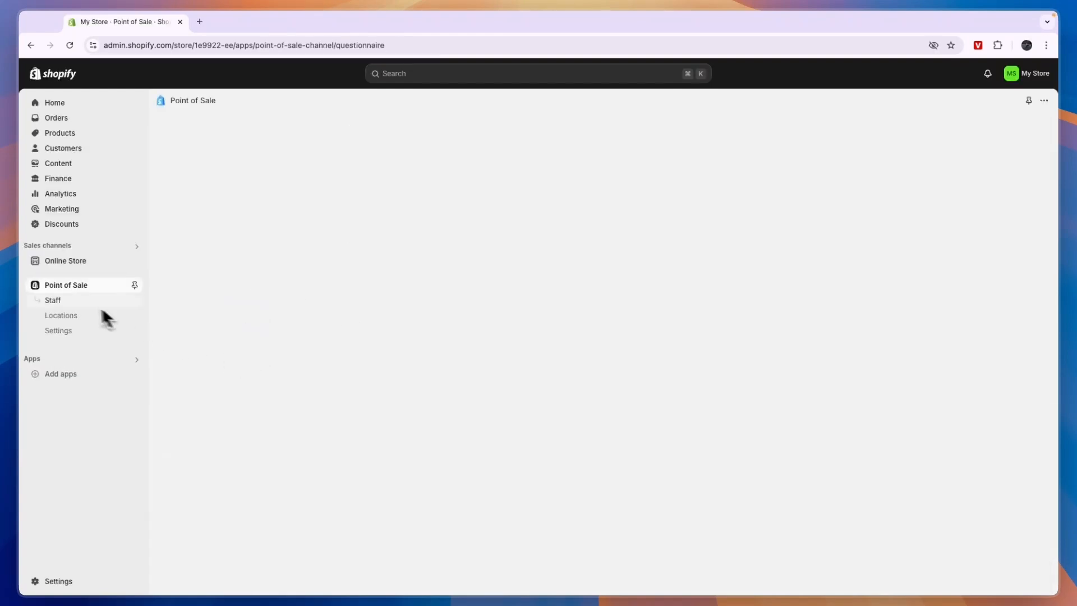
View the Point of Sale staff list, briefly start the Add staff form, then return to the list
left_click(56, 305)
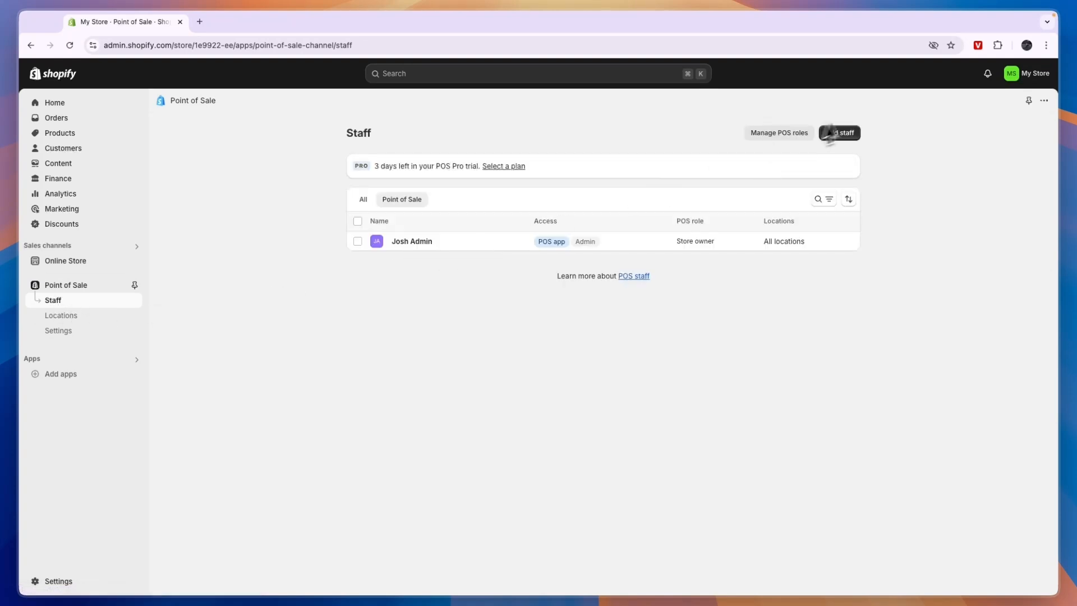
left_click(842, 135)
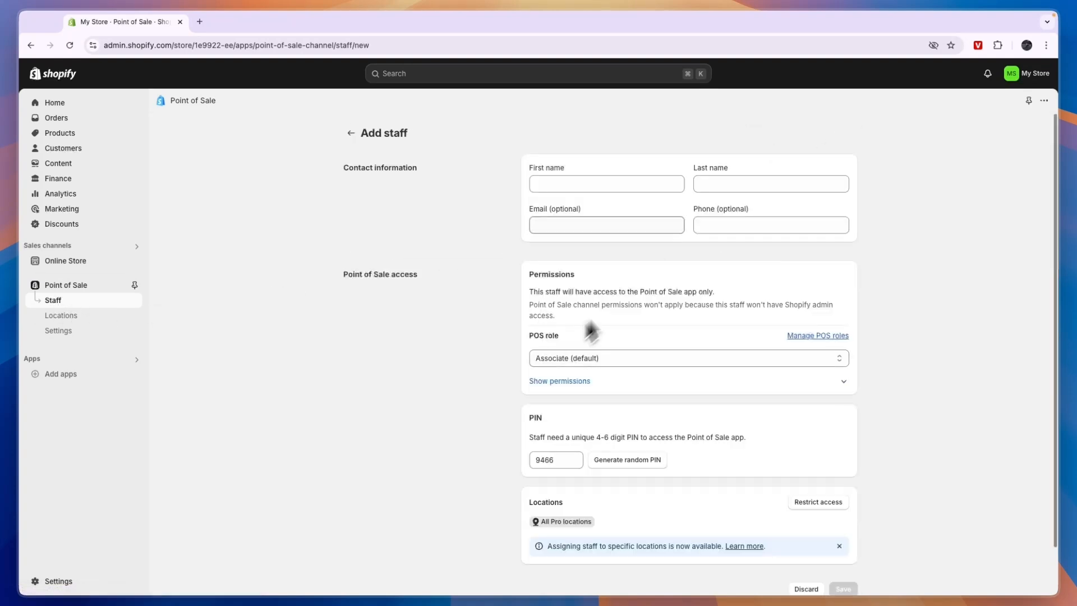
scroll(497, 416, "down", 1)
scroll(353, 143, "up", 1)
left_click(352, 139)
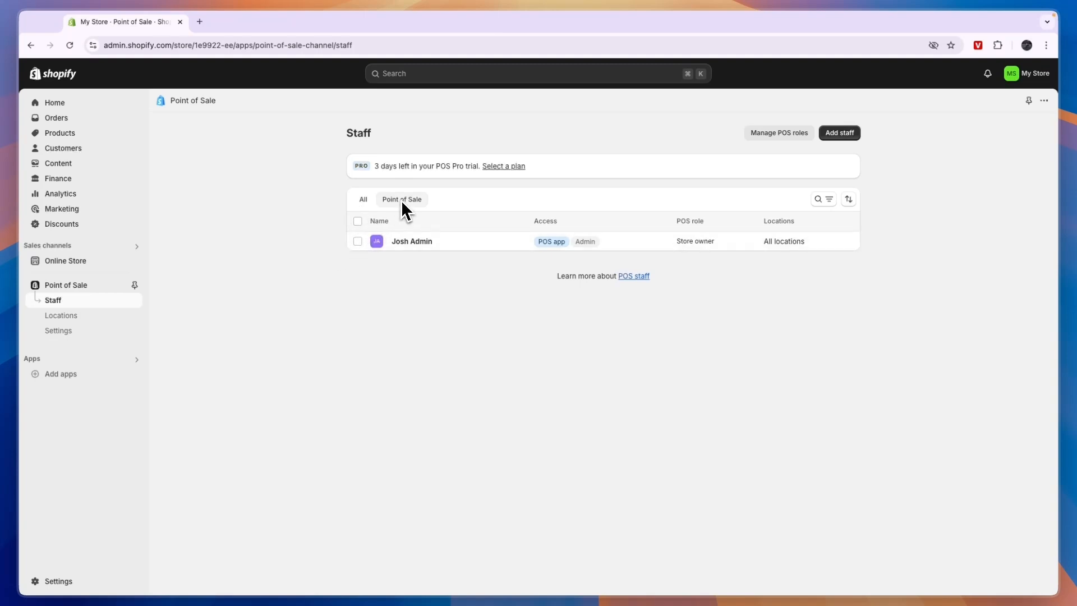
Return to Users and permissions via Settings and review the Staff accounts section
left_click(57, 581)
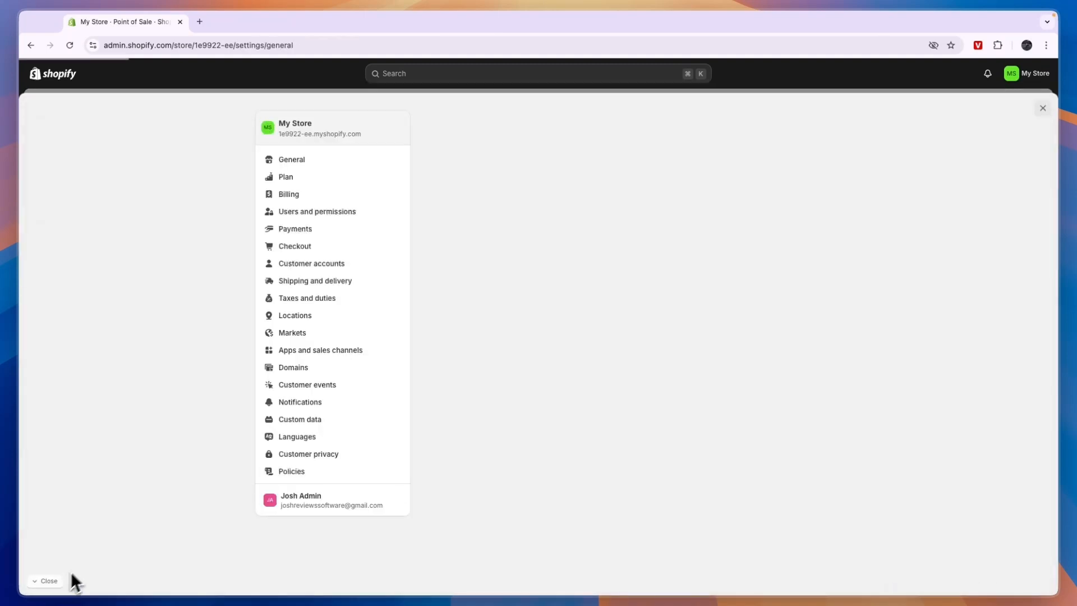
left_click(318, 213)
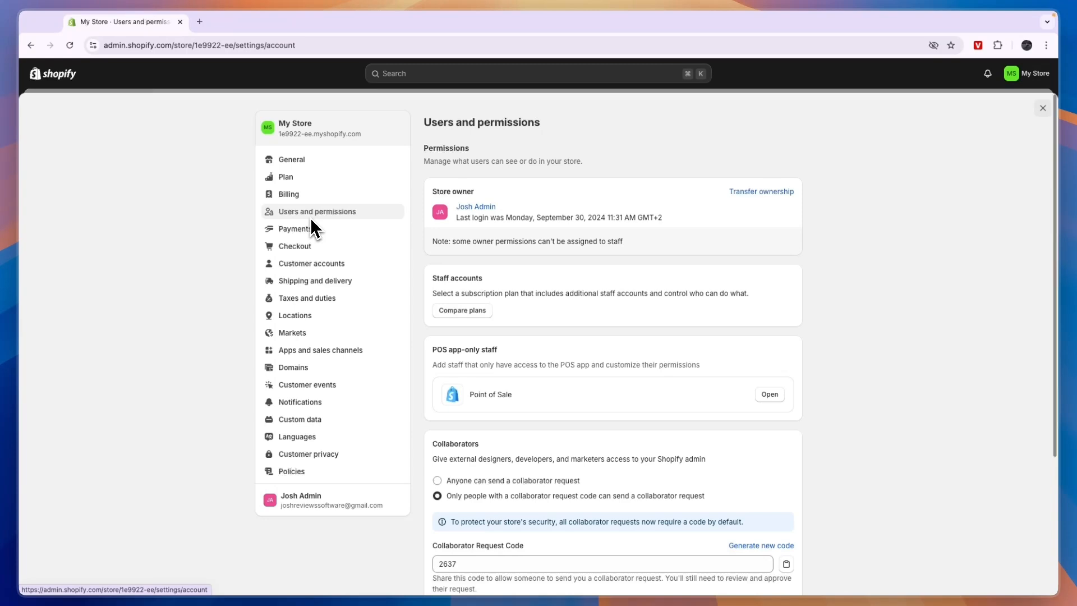
left_click_drag(434, 281, 482, 278)
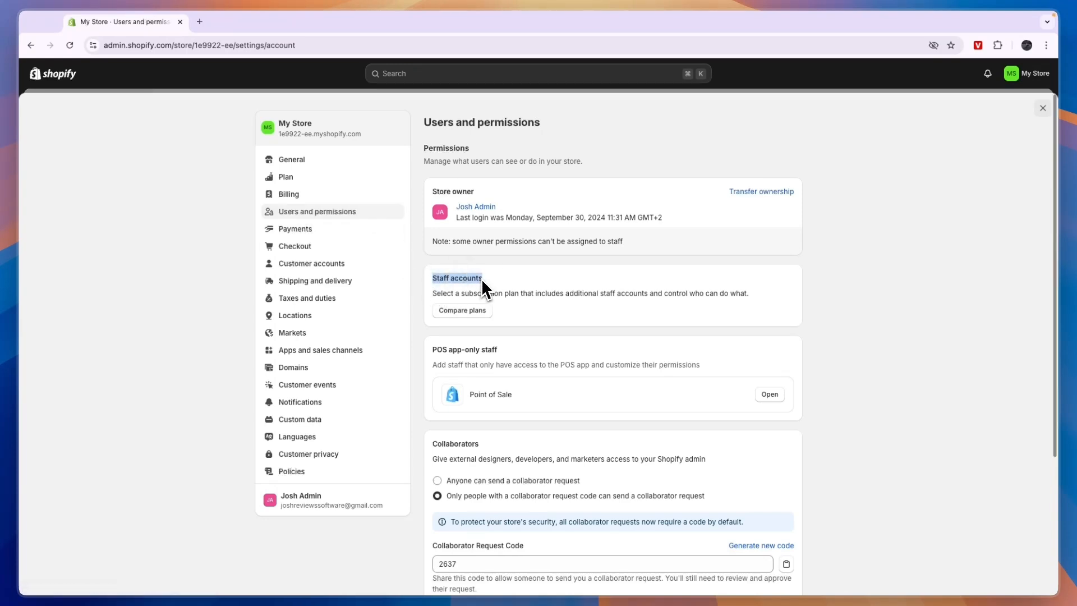
double_click(529, 296)
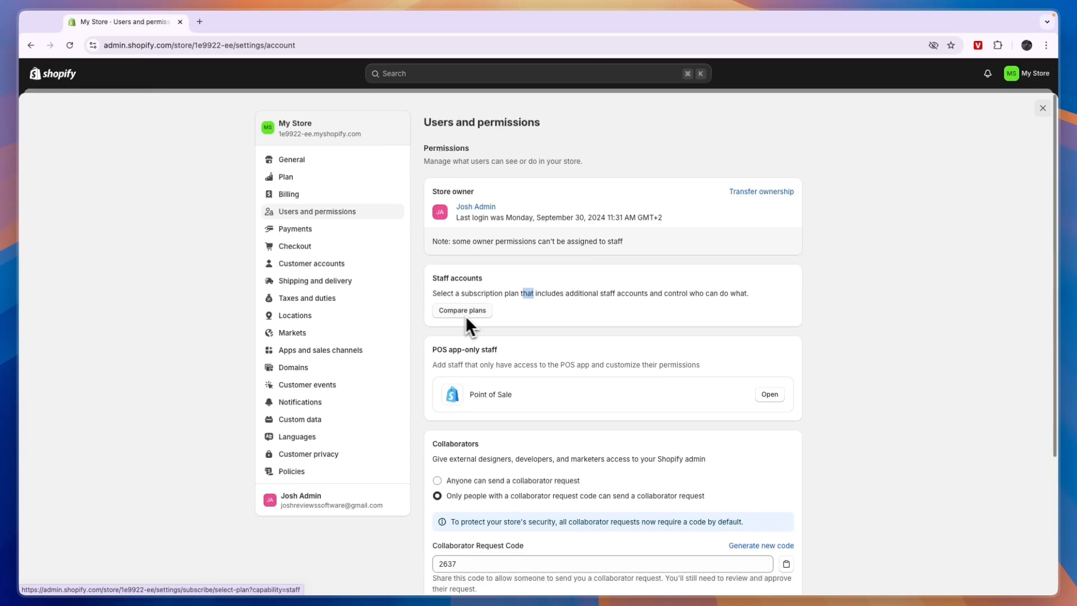
left_click(601, 302)
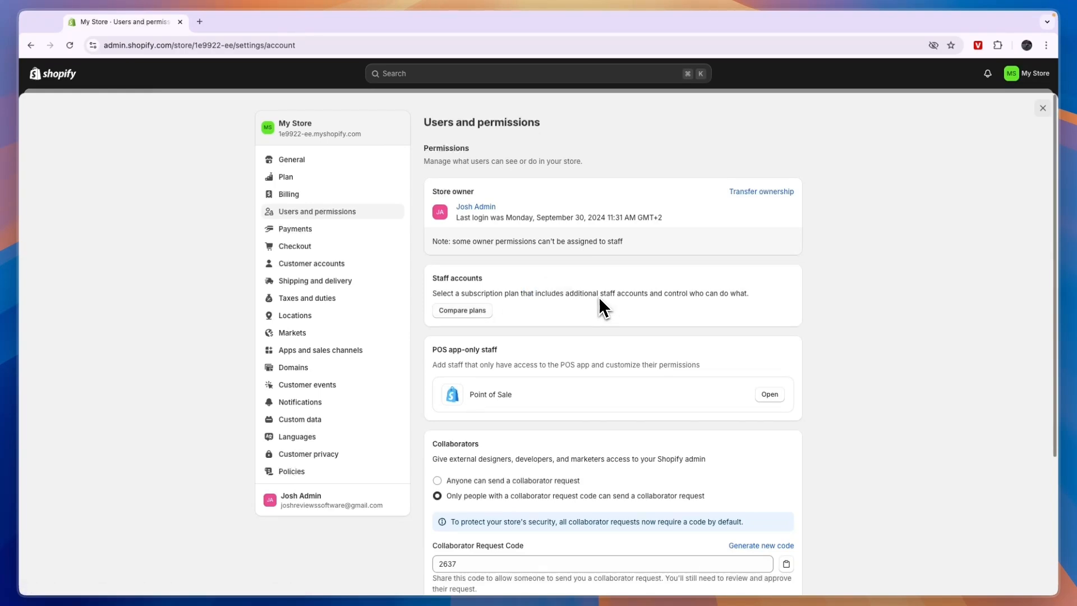
left_click(653, 298)
scroll(507, 263, "down", 3)
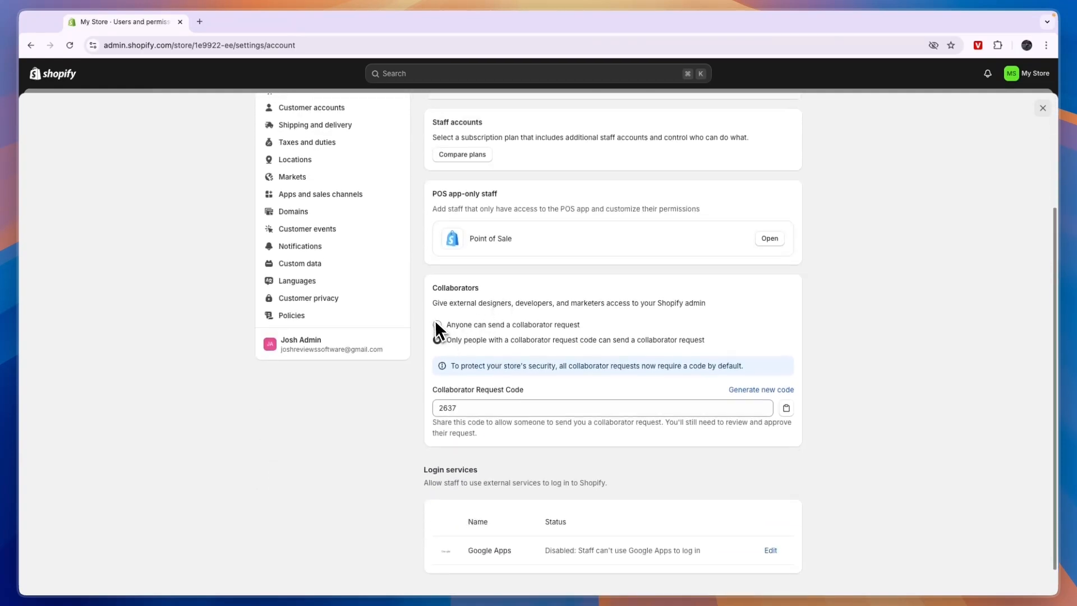
mouse_move(432, 288)
left_mouse_down()
mouse_move(473, 304)
mouse_move(610, 309)
left_mouse_up()
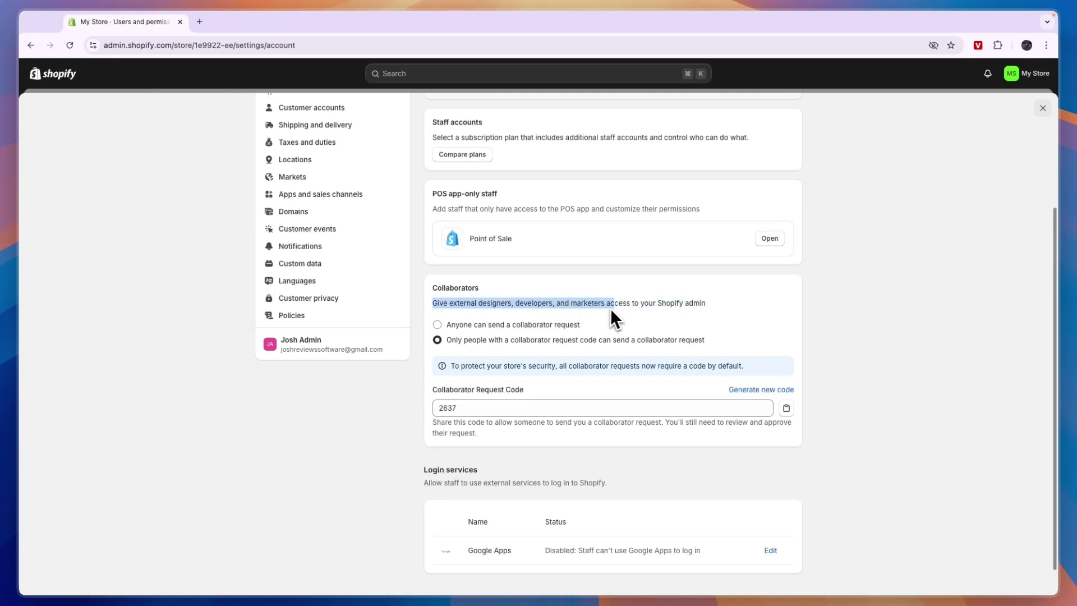
left_click(736, 309)
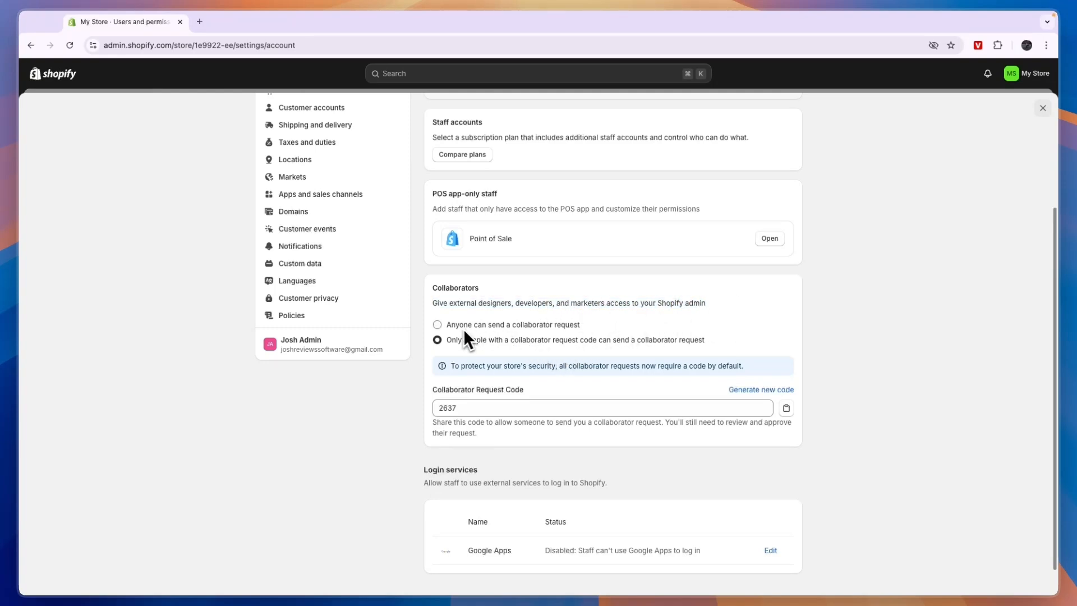
left_click(530, 325)
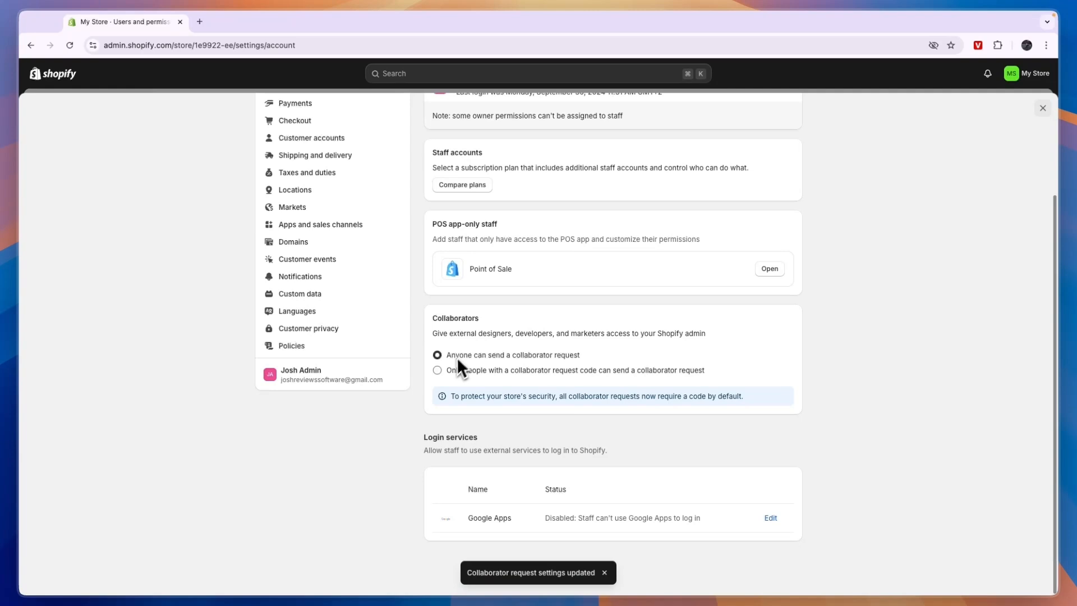
left_click(484, 371)
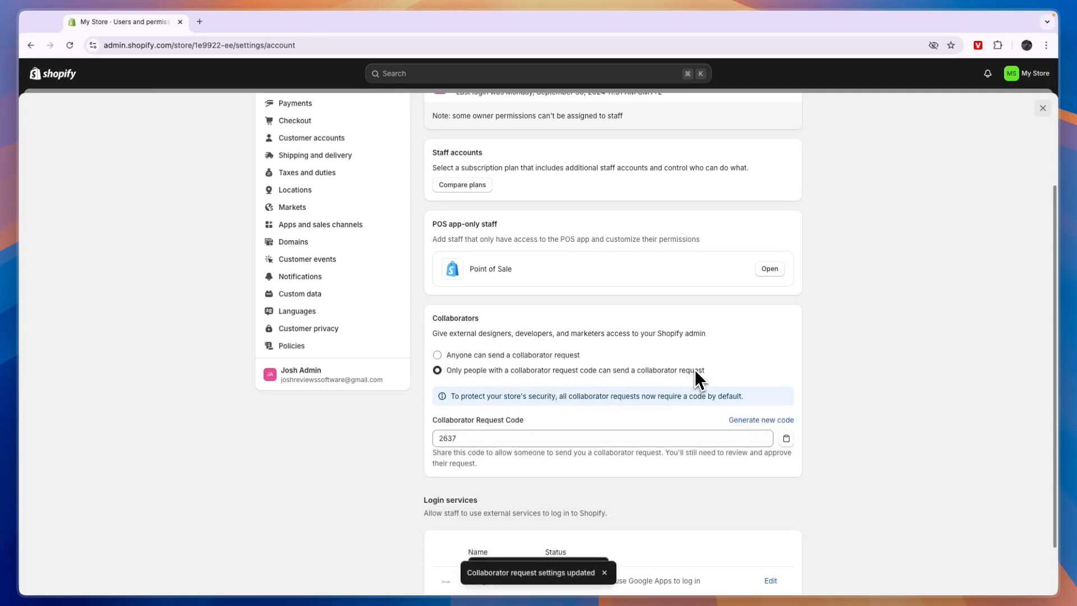
scroll(622, 390, "down", 1)
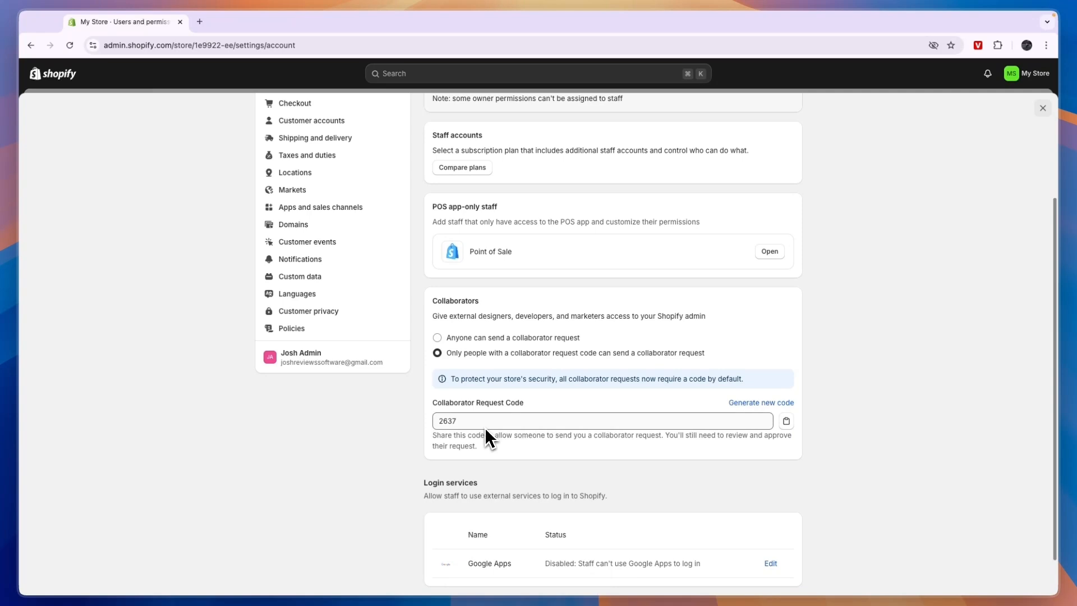
scroll(497, 429, "down", 1)
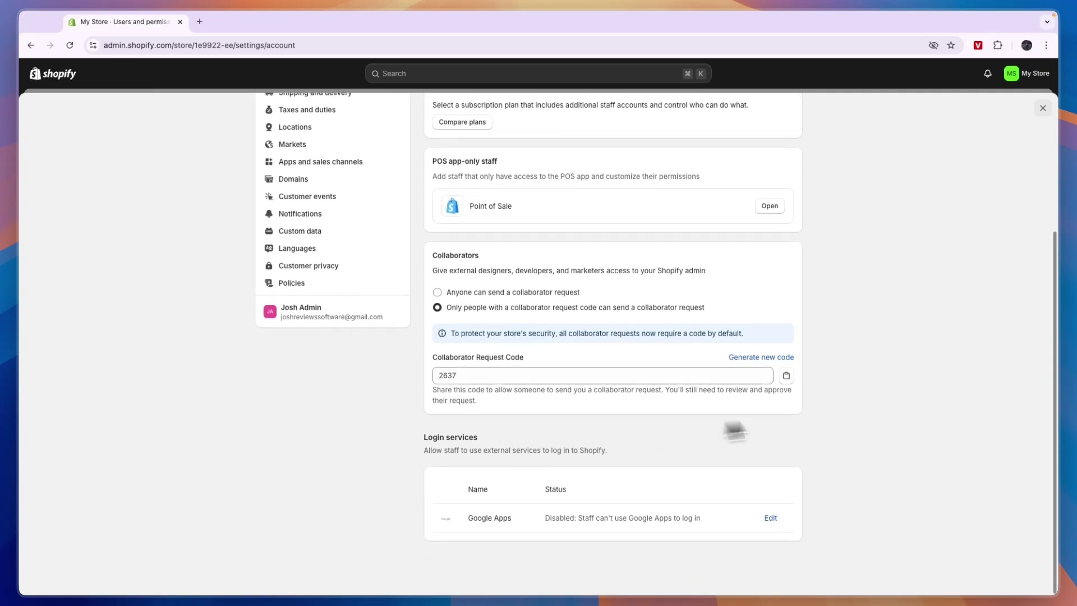
Copy the current collaborator request code and review the note about sharing it
left_click(783, 378)
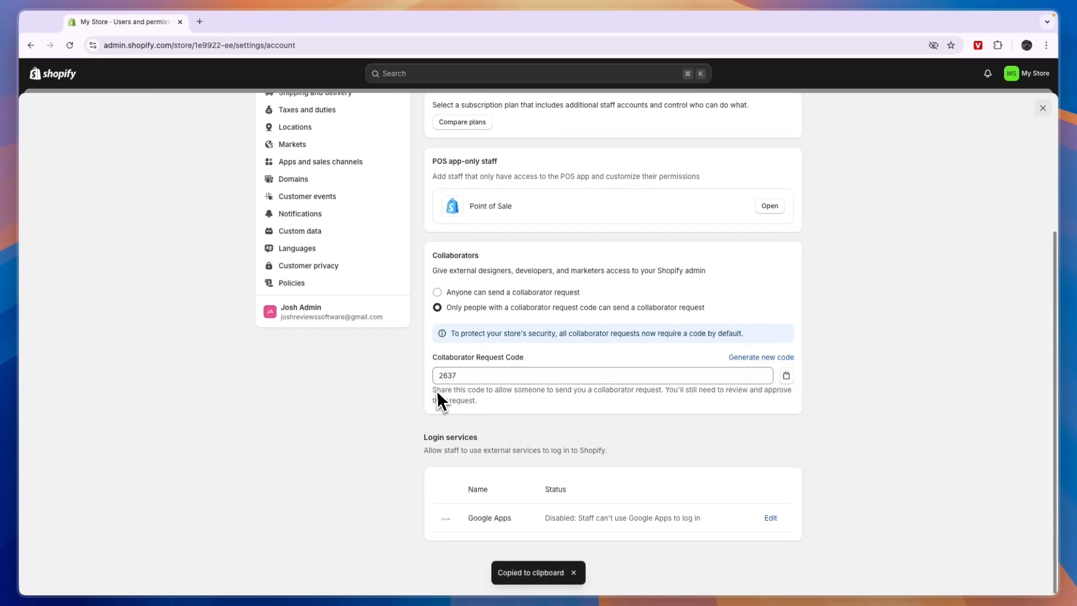
left_click_drag(433, 390, 687, 404)
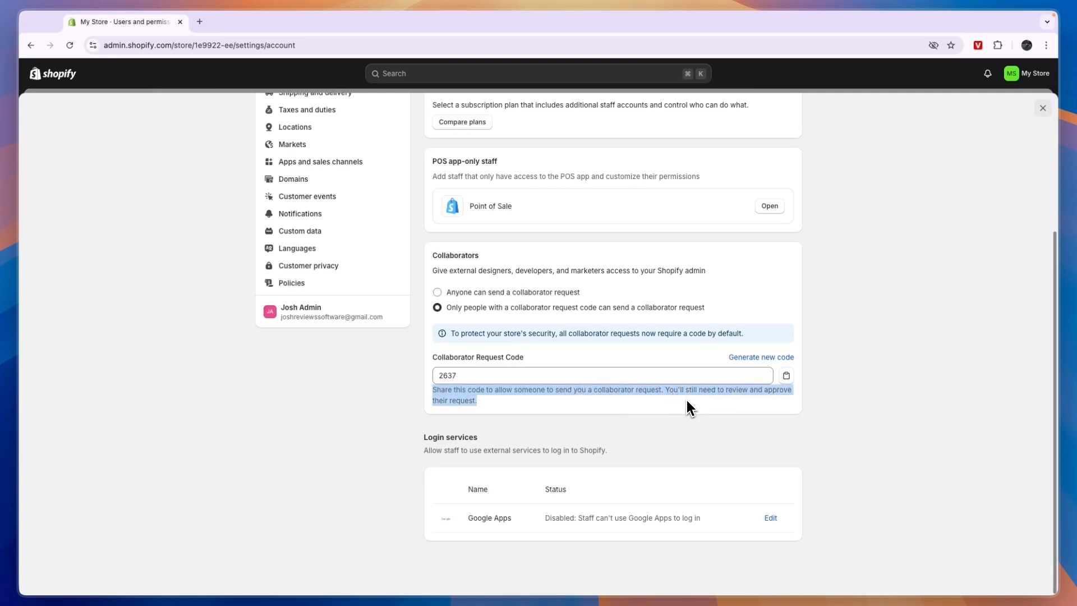
left_click(686, 401)
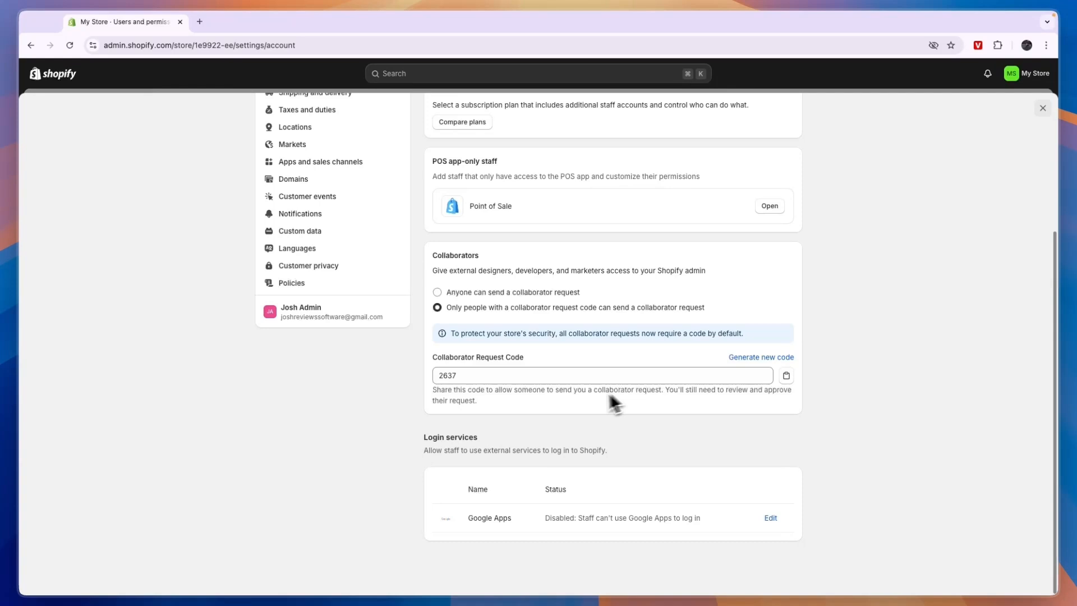
Generate a new collaborator request code and copy the new code 8400
left_click(760, 358)
left_click(683, 364)
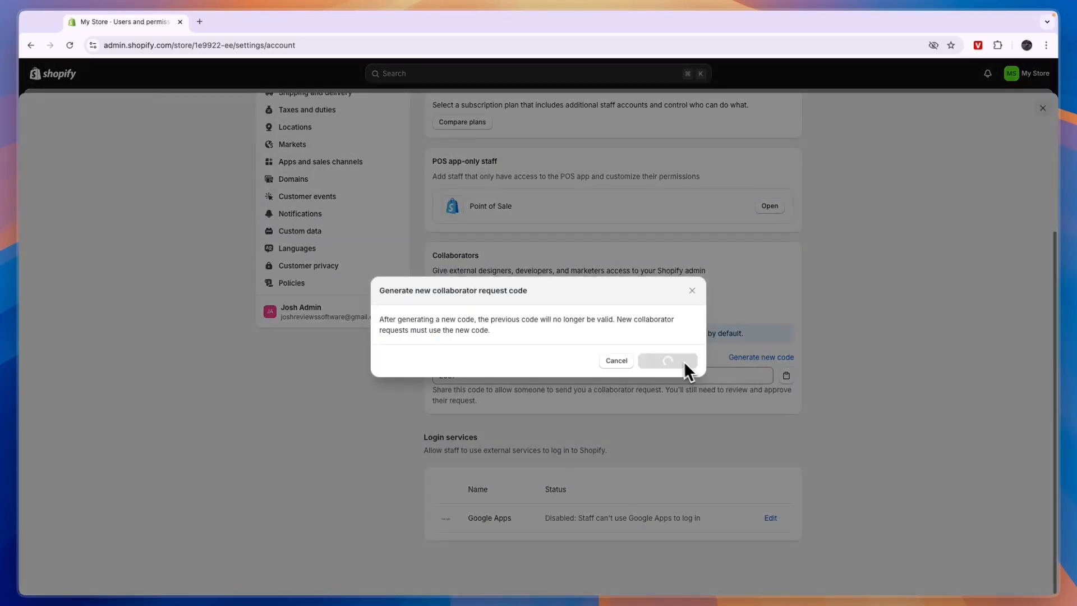
left_click(786, 375)
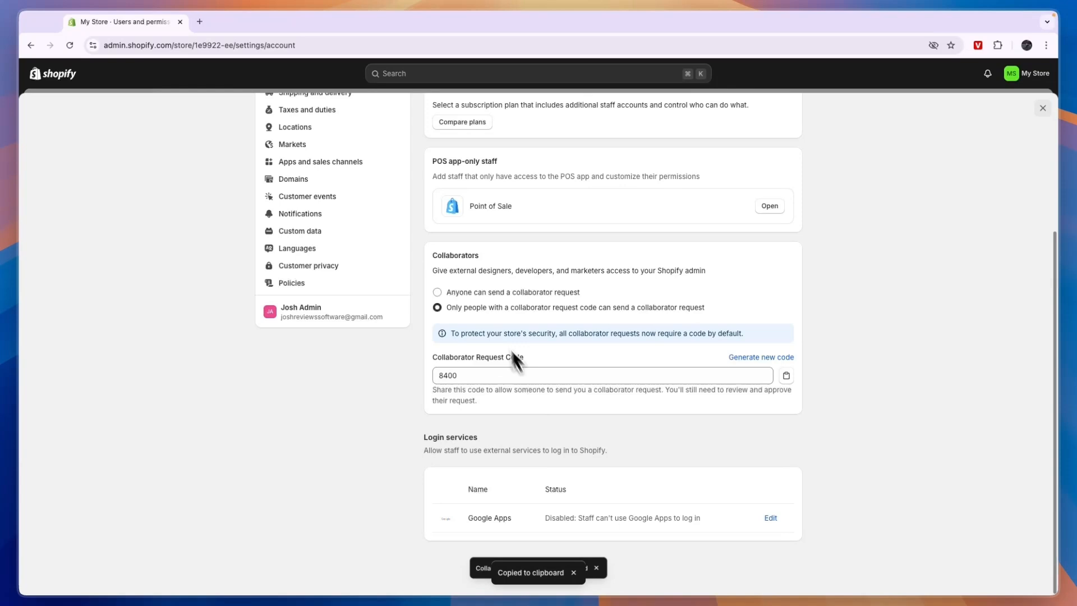
scroll(514, 358, "up", 1)
scroll(458, 469, "down", 1)
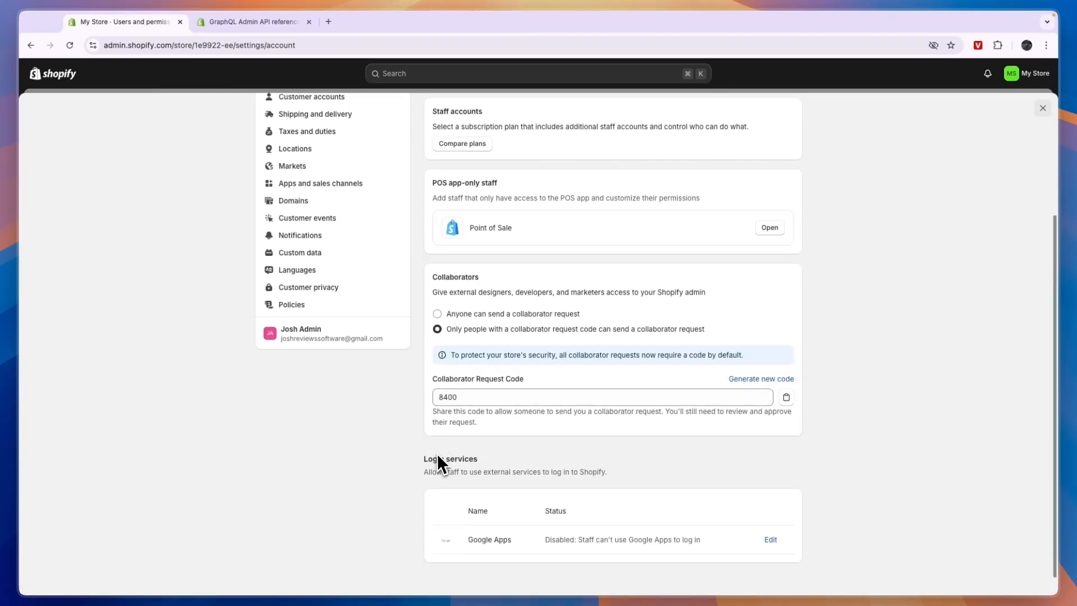
left_click_drag(431, 379, 473, 380)
Review the collaborators description covering external designers, developers, and marketers
left_click(395, 402)
mouse_move(449, 292)
left_mouse_down()
mouse_move(522, 302)
mouse_move(607, 292)
left_mouse_up()
left_click(607, 292)
left_click(699, 303)
scroll(562, 311, "up", 3)
scroll(547, 305, "up", 1)
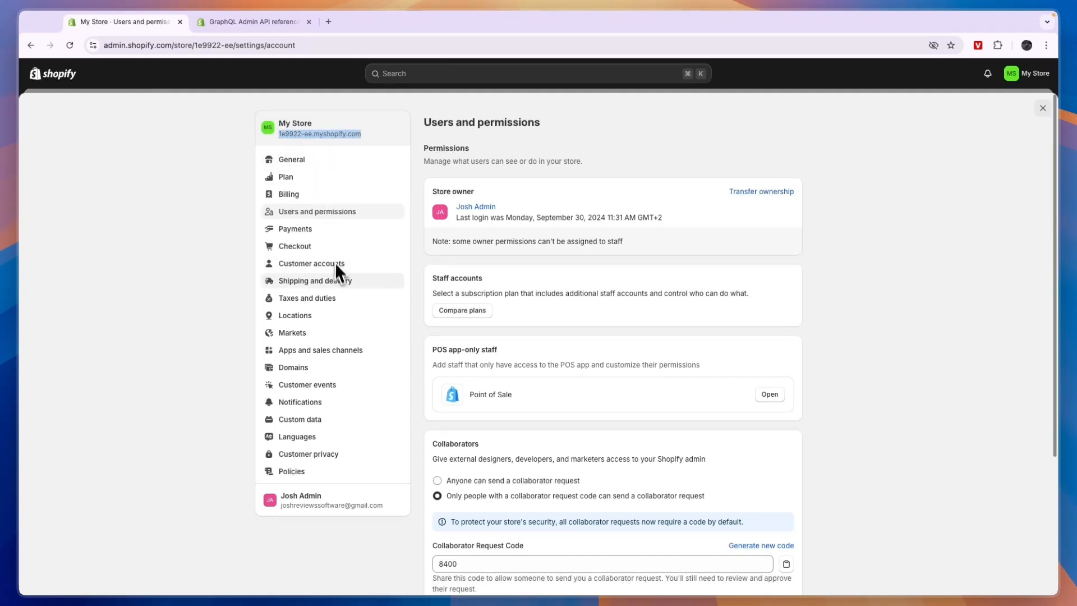
scroll(340, 340, "down", 2)
scroll(350, 361, "down", 2)
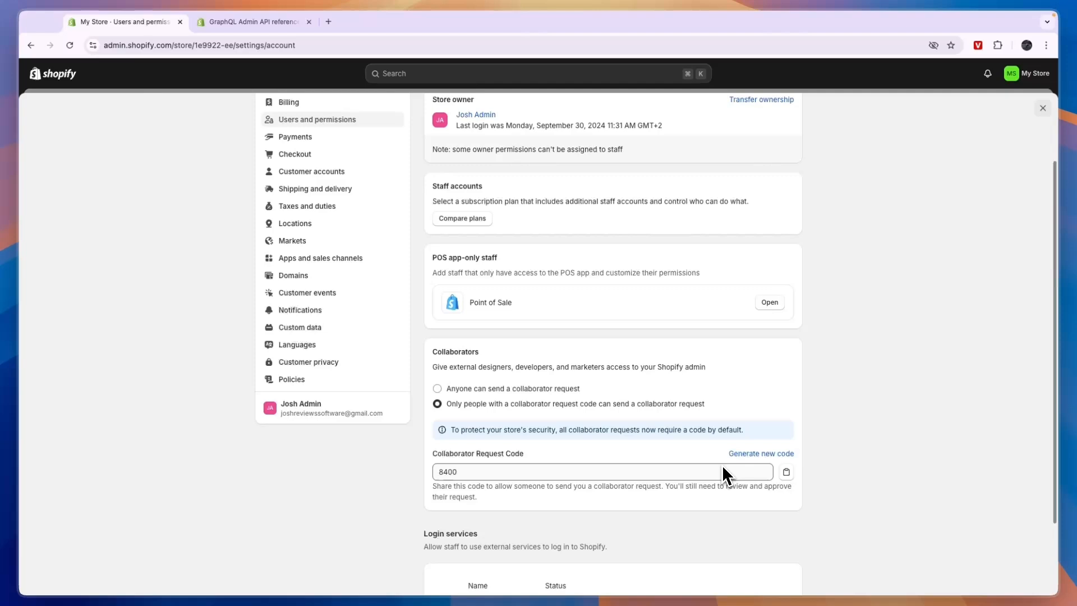
scroll(520, 489, "up", 1)
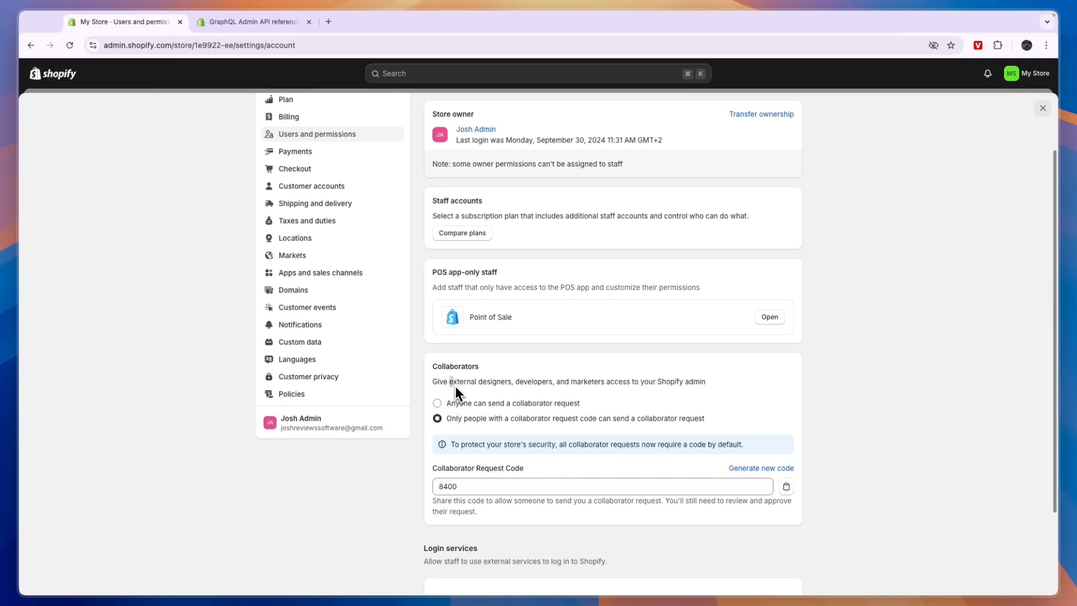
mouse_move(522, 383)
left_mouse_down()
mouse_move(600, 401)
mouse_move(602, 387)
left_mouse_up()
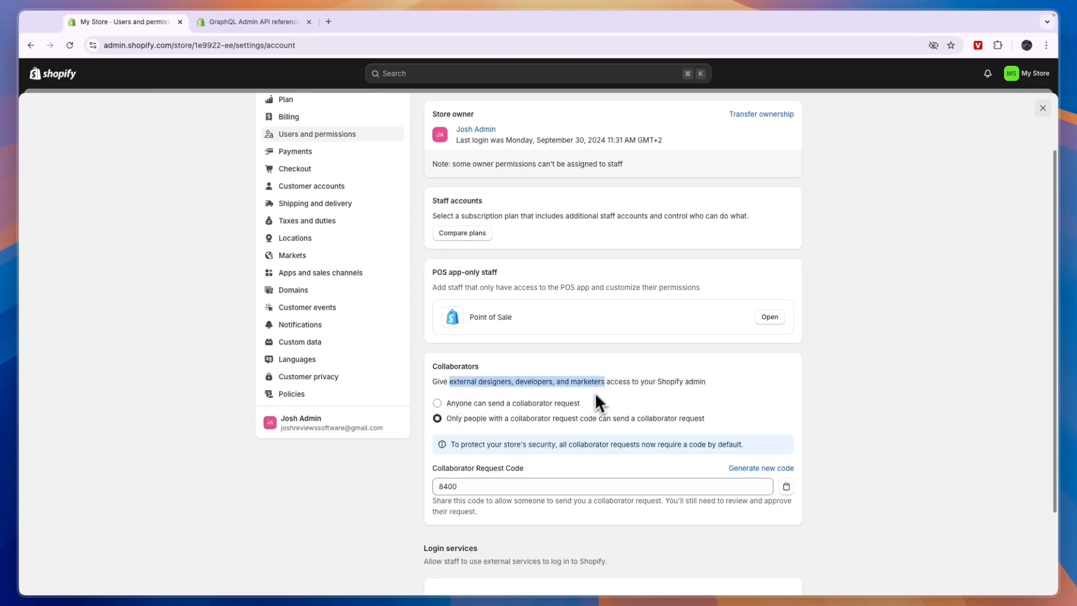
left_click(560, 405)
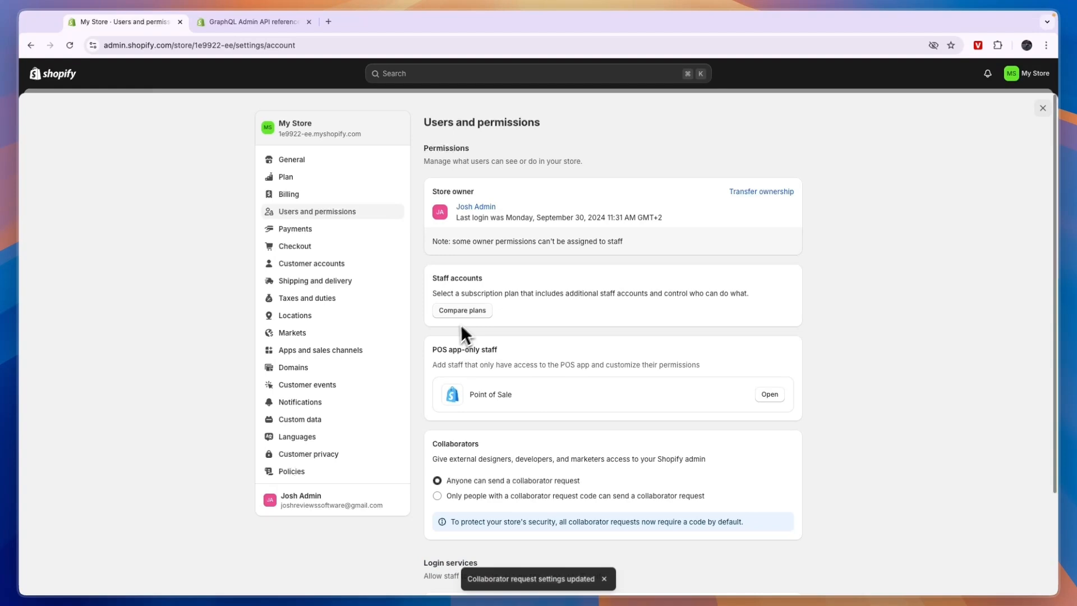
left_click(459, 311)
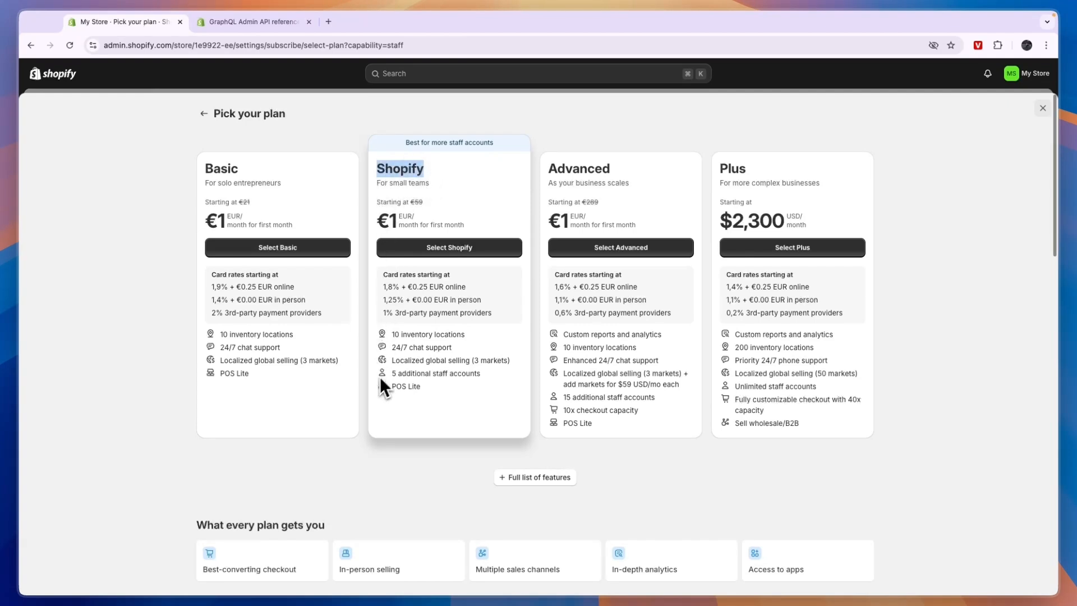
left_click_drag(393, 373, 470, 374)
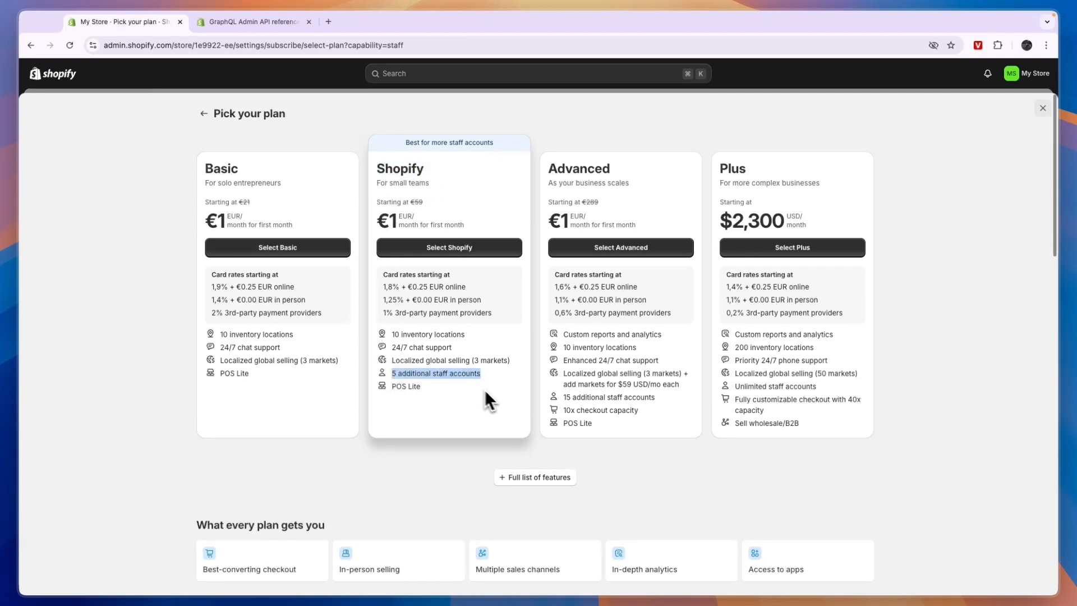
left_click_drag(547, 165, 618, 183)
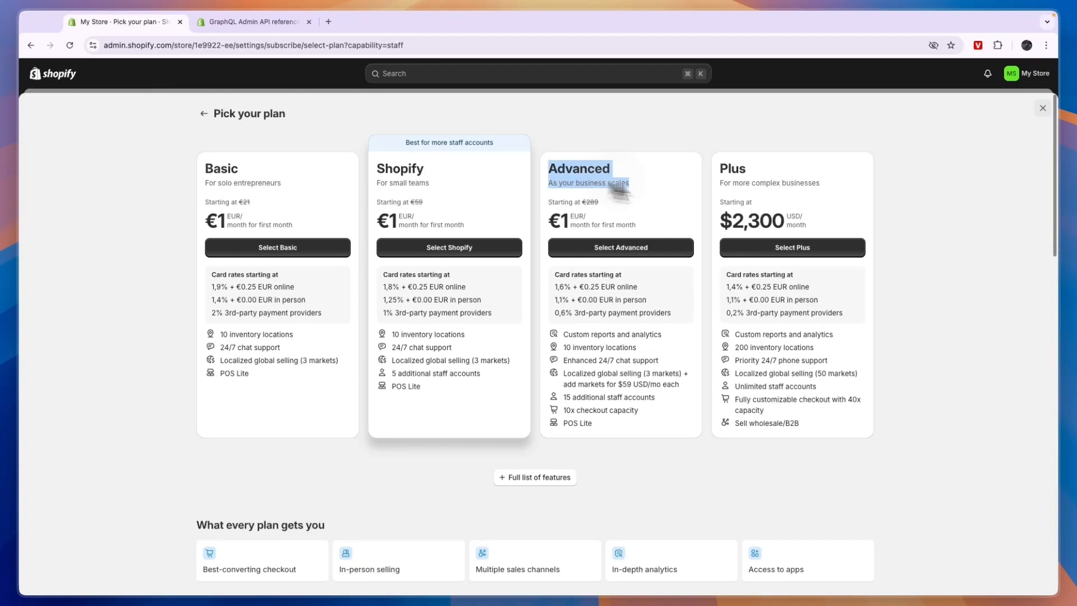
left_click(565, 404)
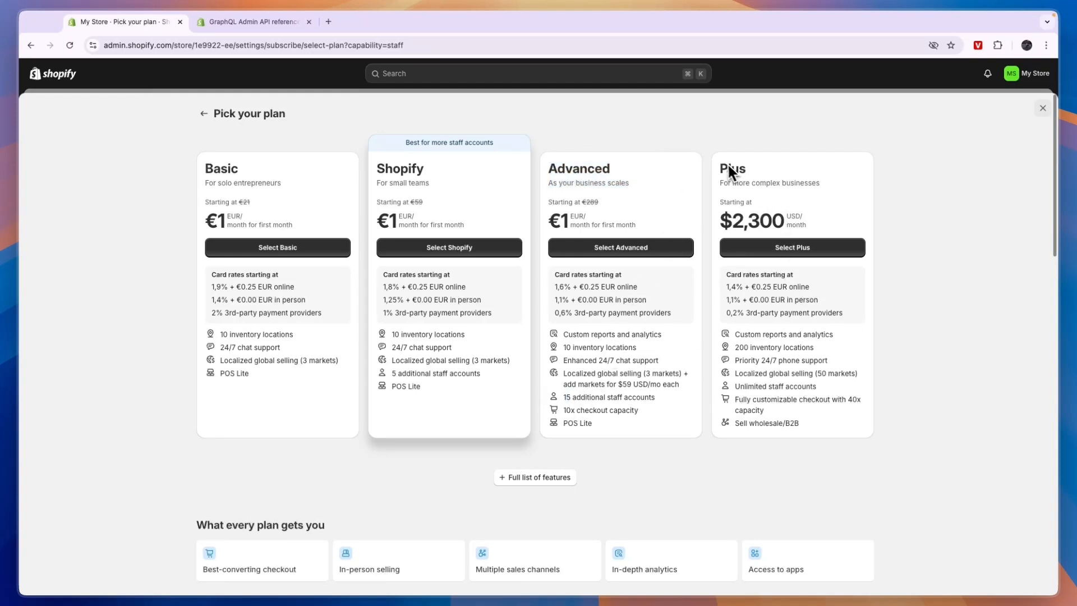
left_click_drag(734, 386, 763, 386)
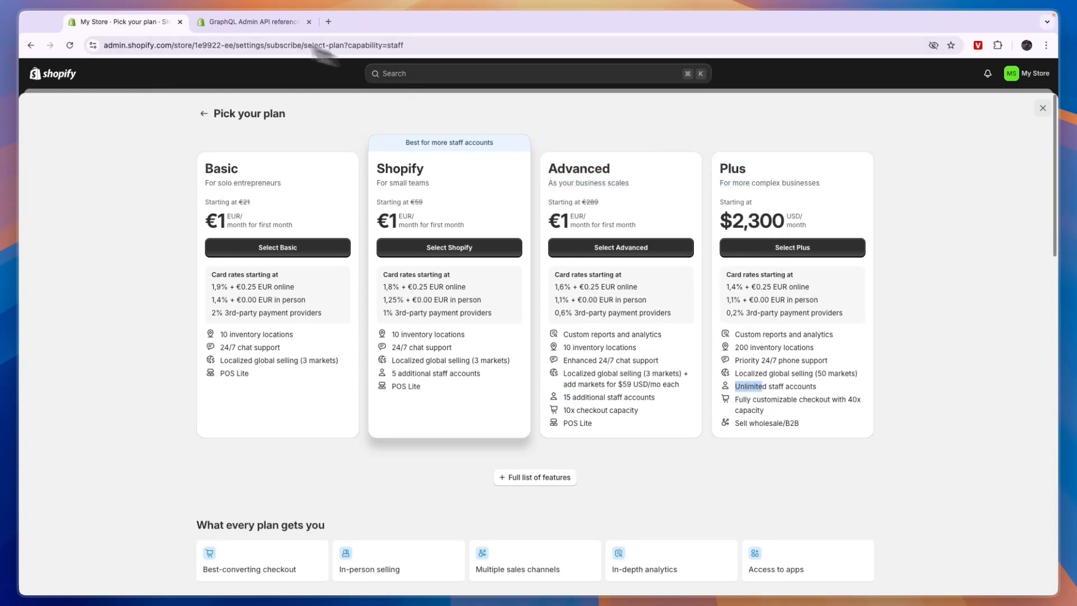
left_click(30, 45)
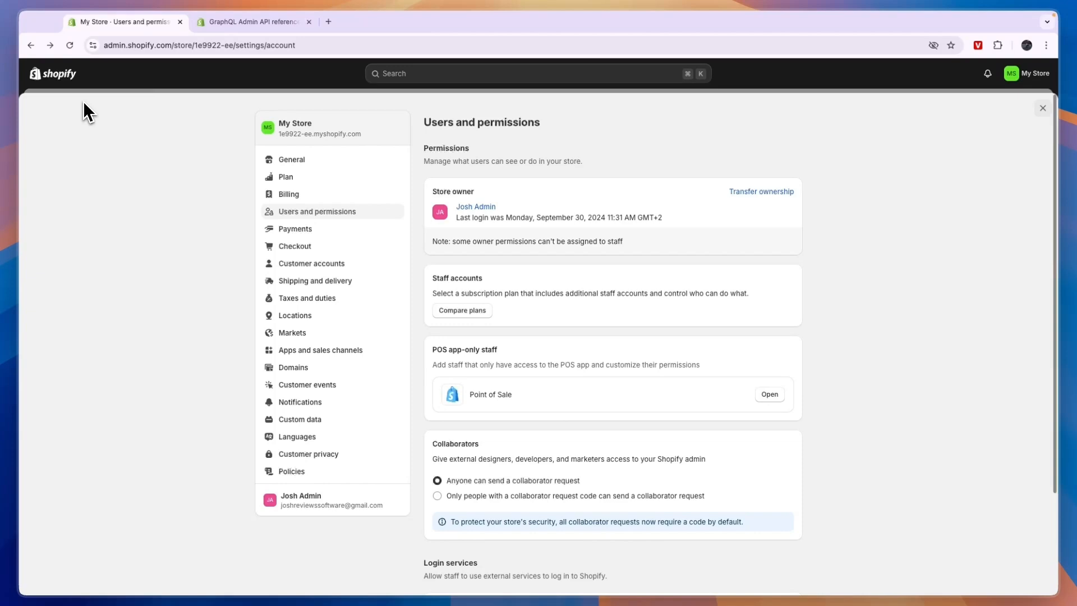